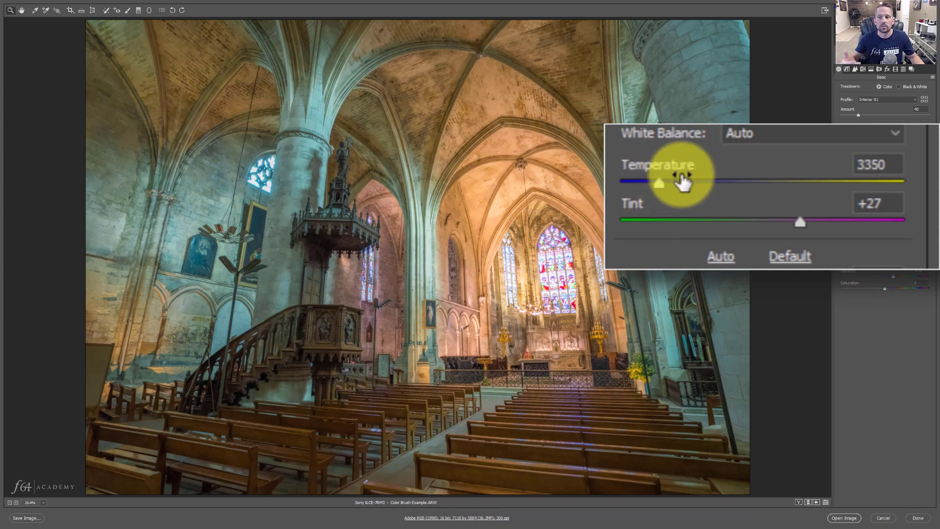
Warm the white balance Temperature, then reset white balance to As Shot.
drag(660, 182, 725, 189)
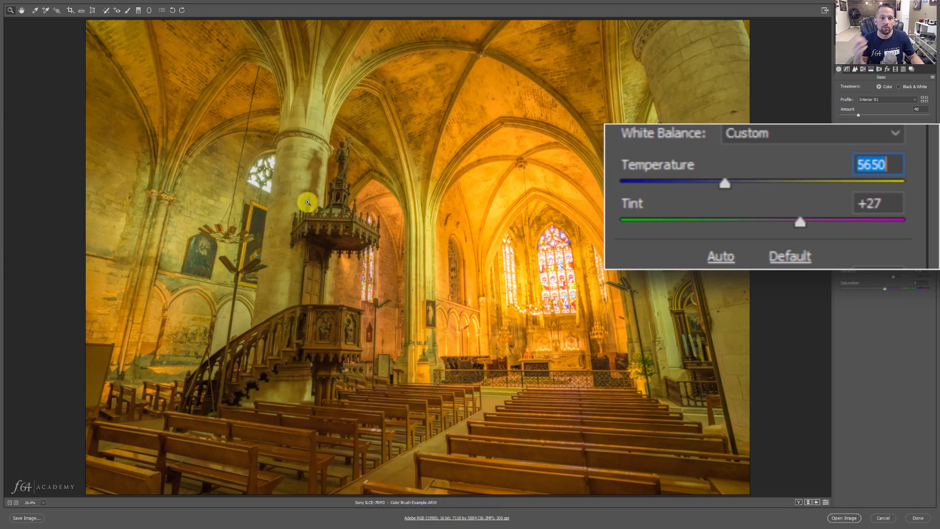
drag(728, 175, 725, 188)
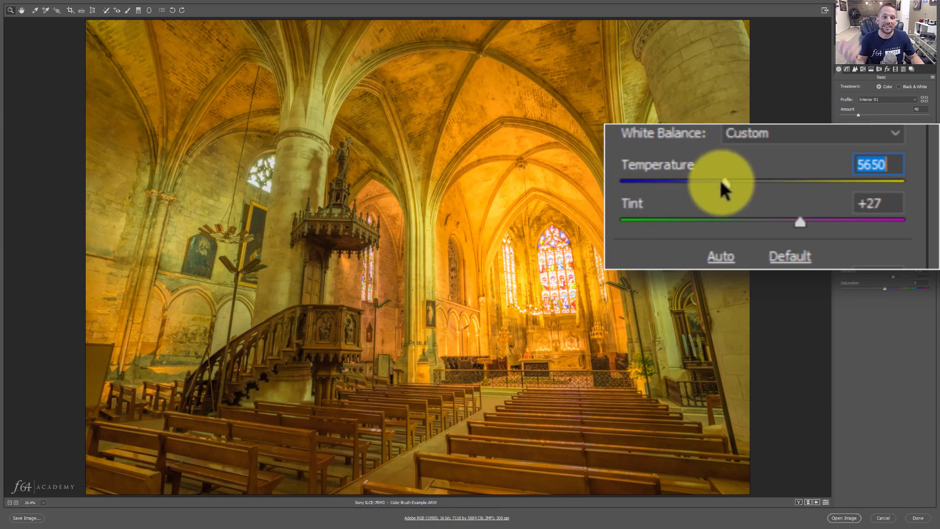
click(861, 137)
click(783, 157)
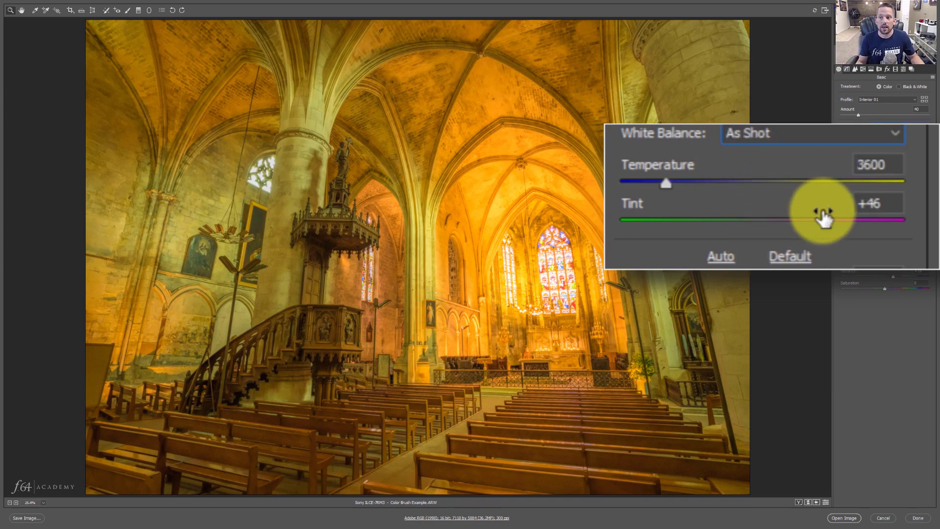
Reduce the magenta tint and warm Temperature to about 4500, then revert to As Shot (3600, +46).
drag(825, 226, 831, 208)
drag(661, 184, 701, 176)
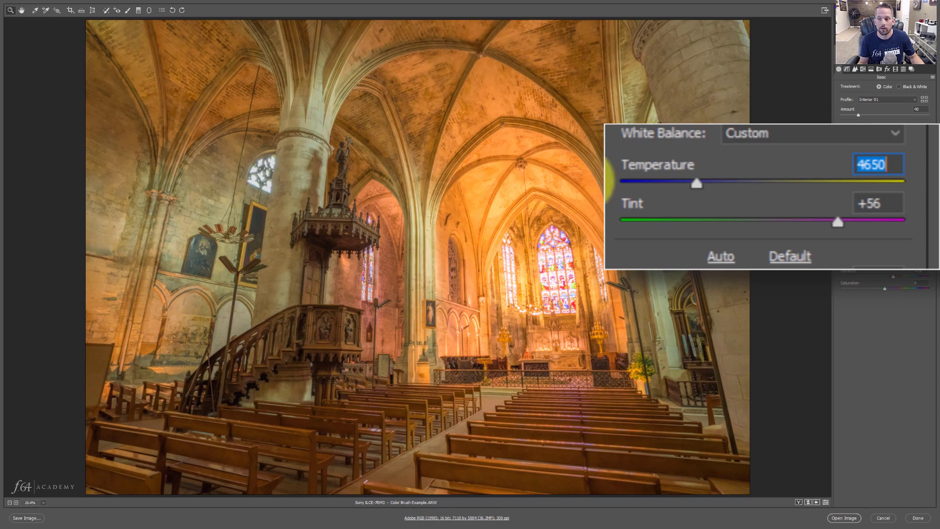
click(737, 130)
click(736, 152)
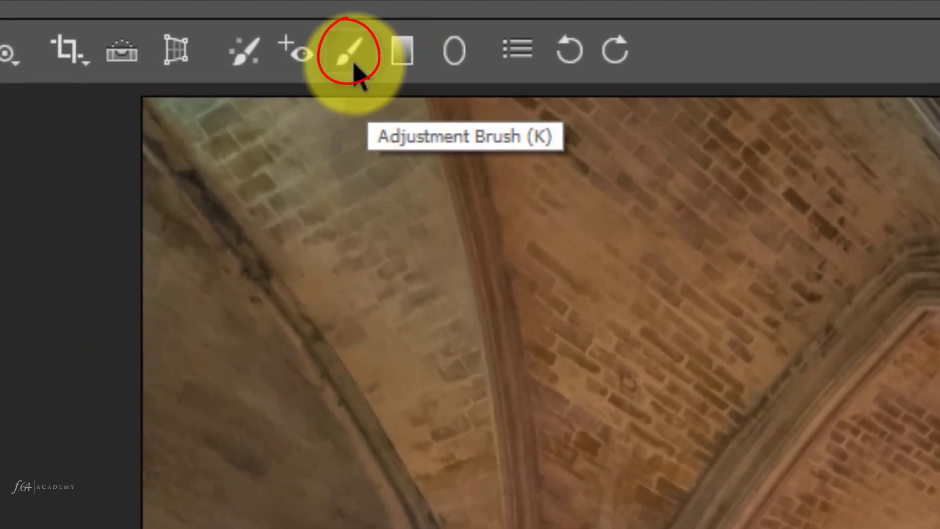
Switch to the Adjustment Brush and reset all its adjustment sliders.
click(350, 52)
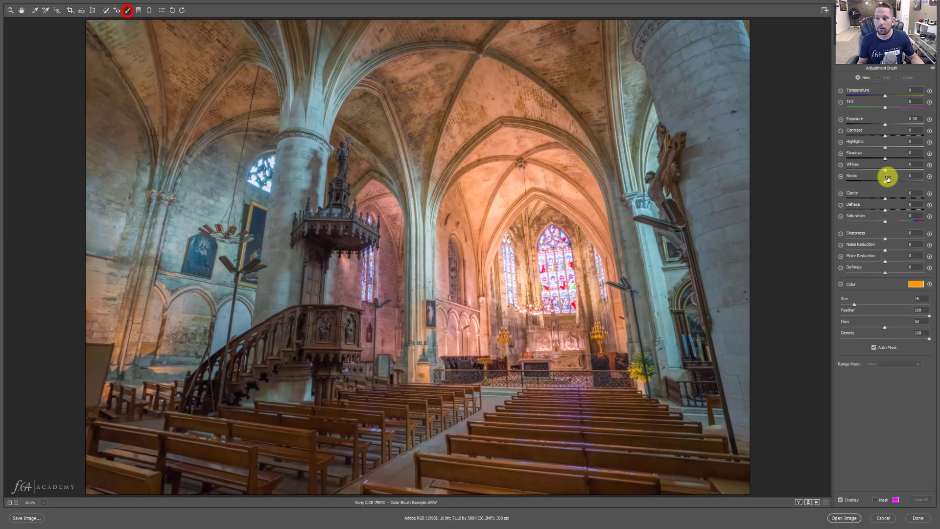
drag(886, 124, 873, 158)
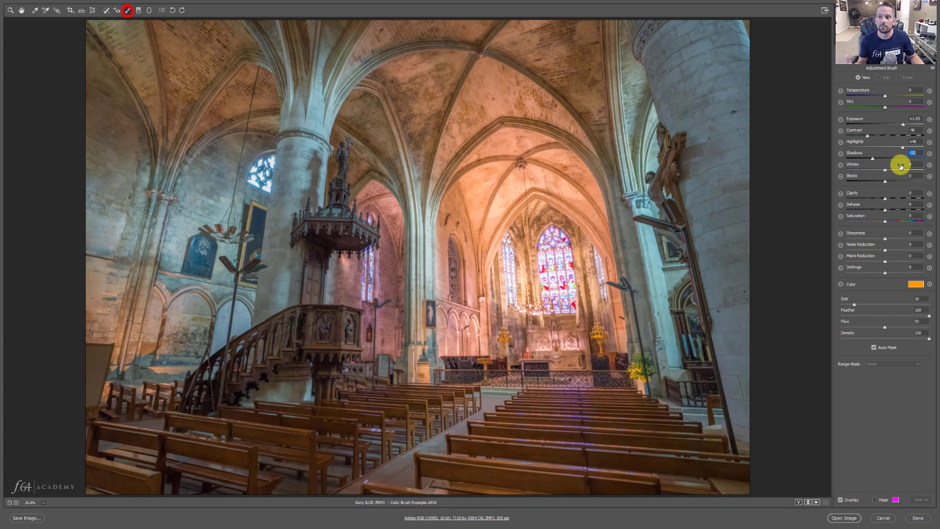
click(929, 119)
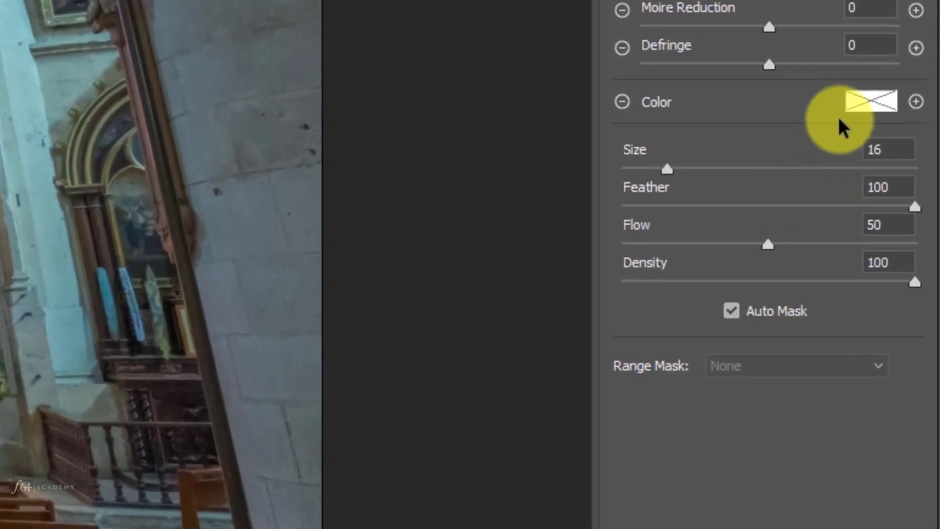
Tint the brush blue and bring up its Color Picker at Hue 230, Saturation 75.
click(623, 100)
click(622, 102)
click(622, 101)
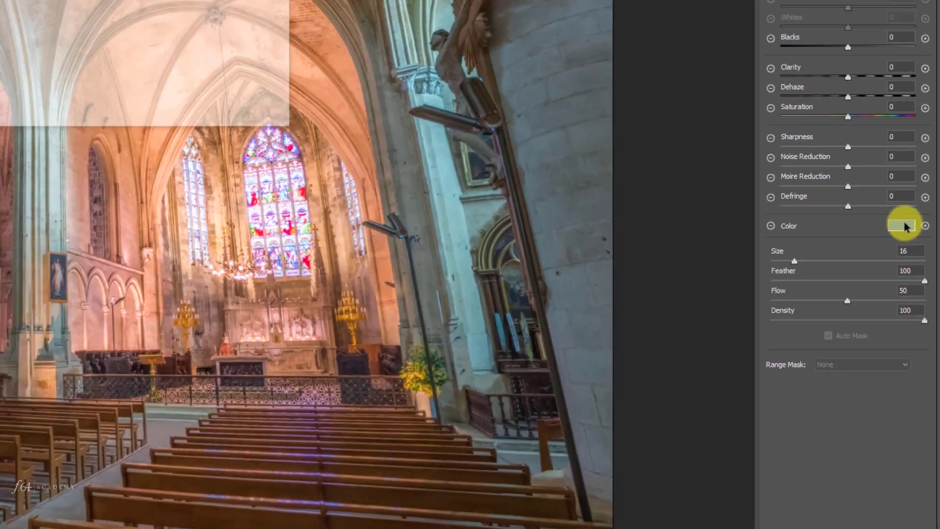
click(874, 102)
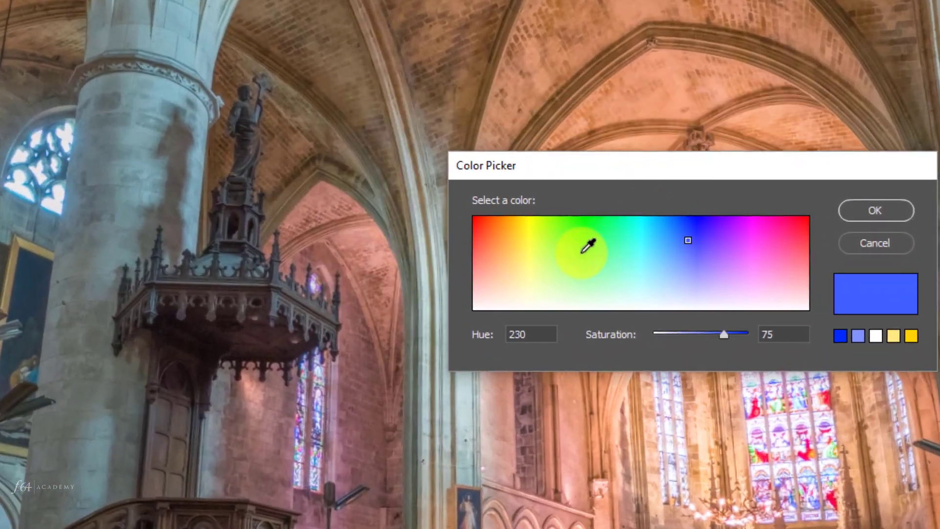
Pick orange (Hue 36, Saturation 77) for the brush and paint it along the right pillar.
drag(405, 194, 407, 186)
drag(533, 255, 507, 230)
drag(548, 177, 542, 292)
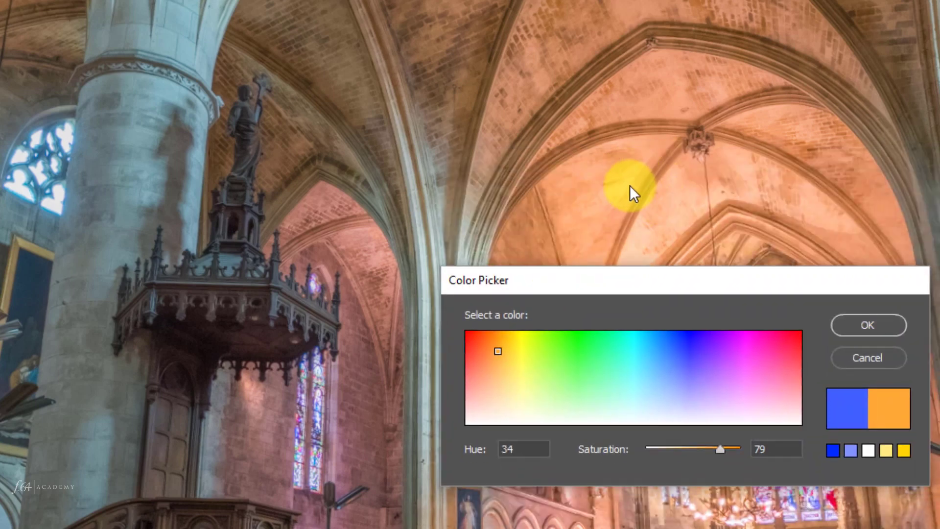
drag(496, 355, 499, 353)
click(894, 323)
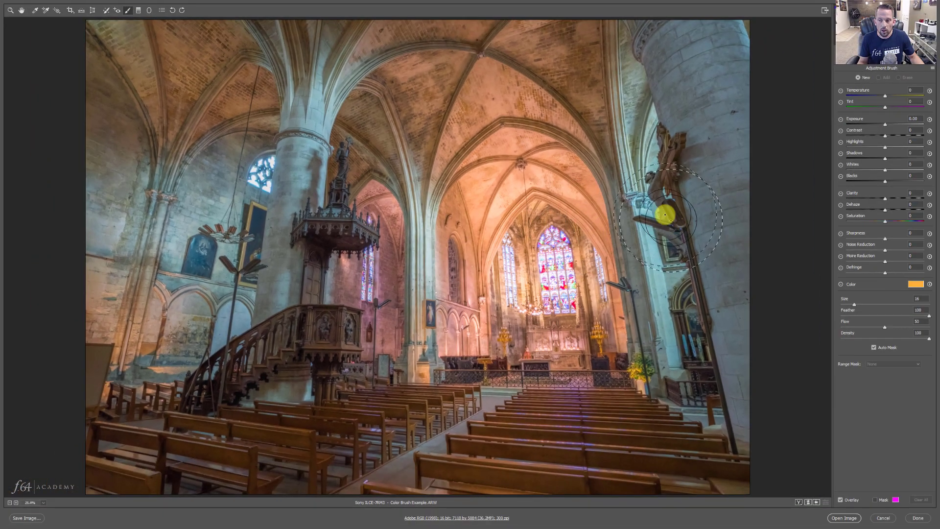
mouse_move(652, 197)
mouse_down()
mouse_move(632, 308)
mouse_move(644, 336)
mouse_move(636, 106)
mouse_move(637, 116)
mouse_move(646, 315)
mouse_move(621, 79)
mouse_move(698, 148)
mouse_move(719, 324)
mouse_move(722, 206)
mouse_move(701, 85)
mouse_move(743, 215)
mouse_move(740, 387)
mouse_move(693, 262)
mouse_move(687, 46)
mouse_move(709, 47)
mouse_move(657, 101)
mouse_move(666, 369)
mouse_move(552, 297)
mouse_move(580, 302)
mouse_move(359, 227)
mouse_move(323, 231)
mouse_move(310, 133)
mouse_move(326, 79)
mouse_move(297, 349)
mouse_move(267, 375)
mouse_move(285, 97)
mouse_move(301, 55)
mouse_move(281, 335)
mouse_move(292, 58)
mouse_move(289, 159)
mouse_move(227, 352)
mouse_move(188, 168)
mouse_move(185, 215)
mouse_move(137, 290)
mouse_move(111, 182)
mouse_move(102, 212)
mouse_move(82, 206)
mouse_move(123, 179)
mouse_move(263, 279)
mouse_move(303, 393)
mouse_move(308, 133)
mouse_move(384, 245)
mouse_move(429, 342)
mouse_move(411, 130)
mouse_move(437, 296)
mouse_move(429, 314)
mouse_move(415, 171)
mouse_move(391, 124)
mouse_move(421, 254)
mouse_move(429, 362)
mouse_move(458, 334)
mouse_move(445, 205)
mouse_move(432, 203)
mouse_move(395, 123)
mouse_move(347, 86)
mouse_move(96, 32)
mouse_up()
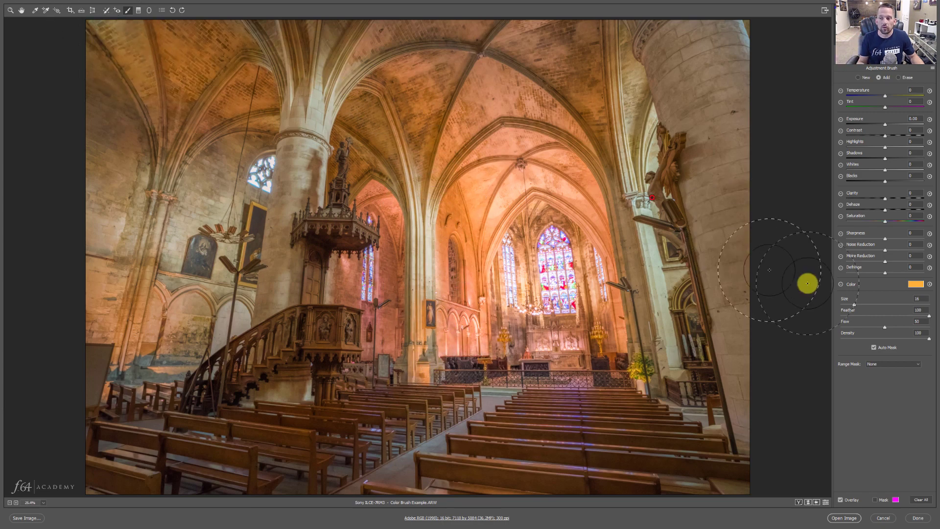
Change the brush colour to a lighter peach orange of Hue 29, Saturation 55.
click(916, 284)
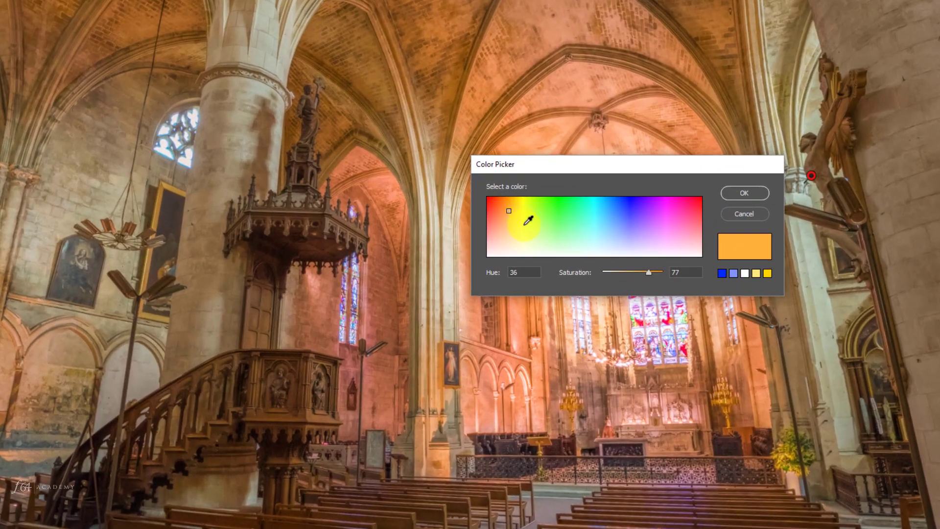
click(421, 182)
drag(547, 223, 520, 224)
mouse_move(517, 223)
mouse_down()
mouse_move(504, 222)
mouse_move(511, 225)
mouse_up()
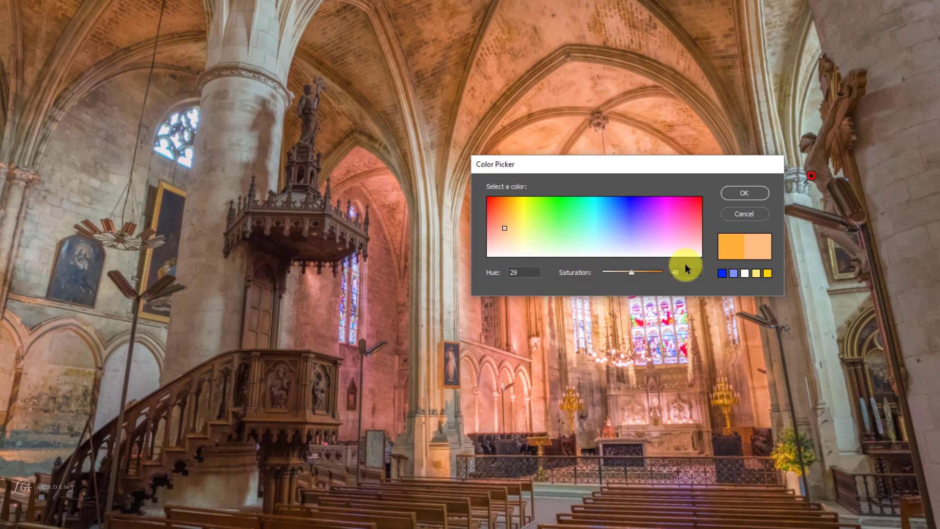
mouse_move(631, 273)
mouse_down()
mouse_move(662, 275)
mouse_move(605, 270)
mouse_move(635, 275)
mouse_up()
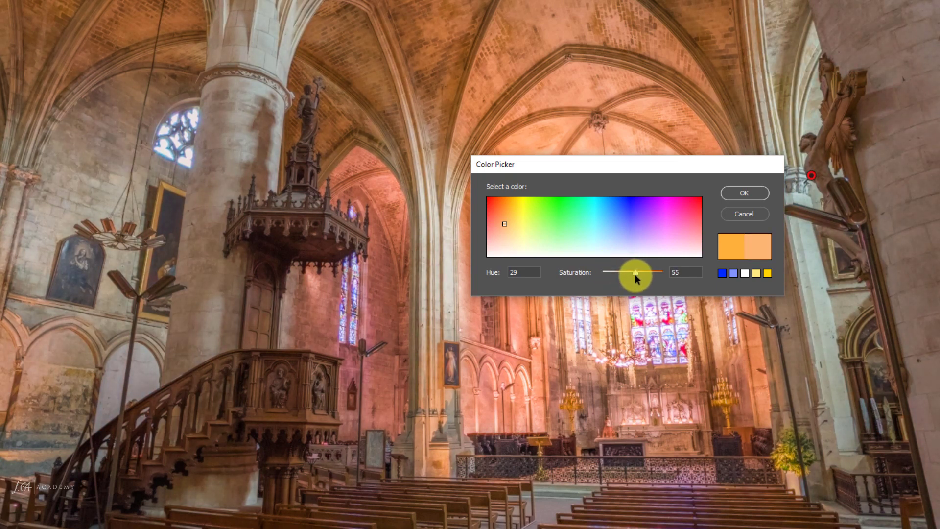
click(742, 192)
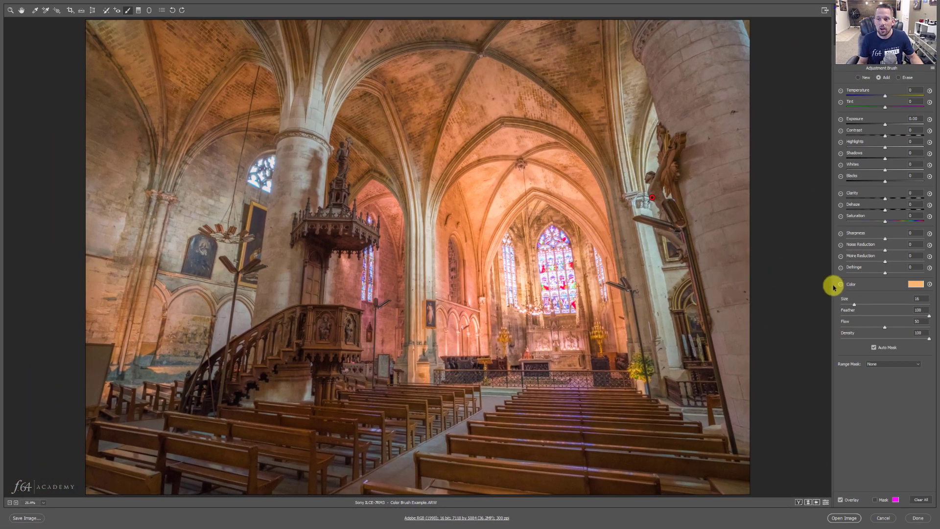
Compare the brush effect off and on, then enable Mask and select the brush pin.
click(826, 502)
click(825, 501)
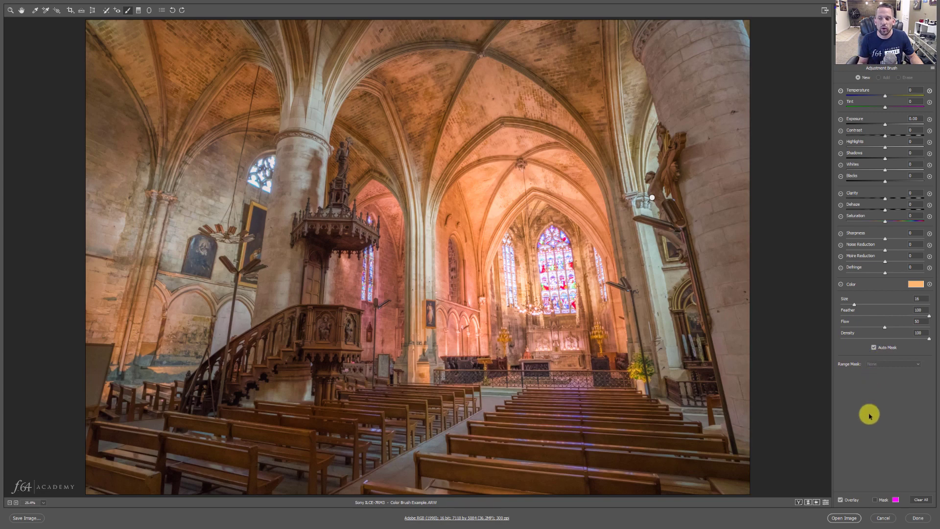
click(875, 500)
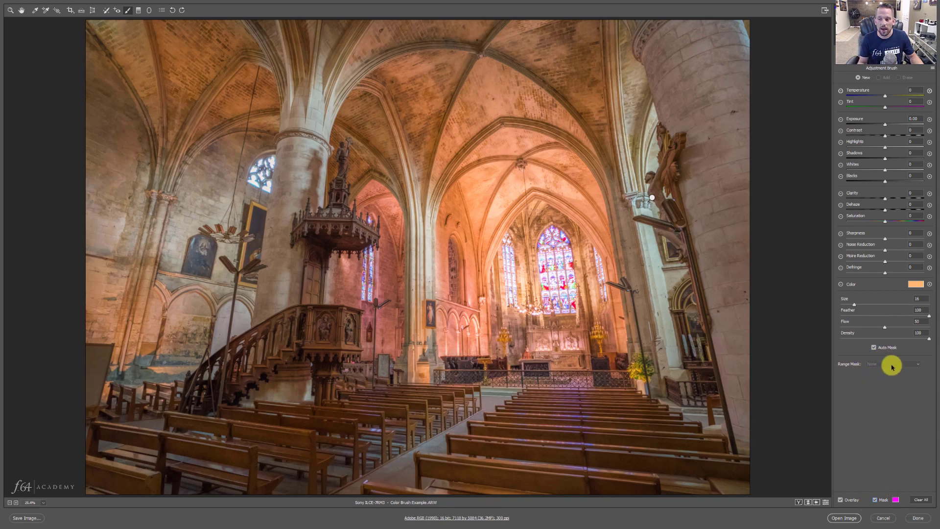
click(651, 196)
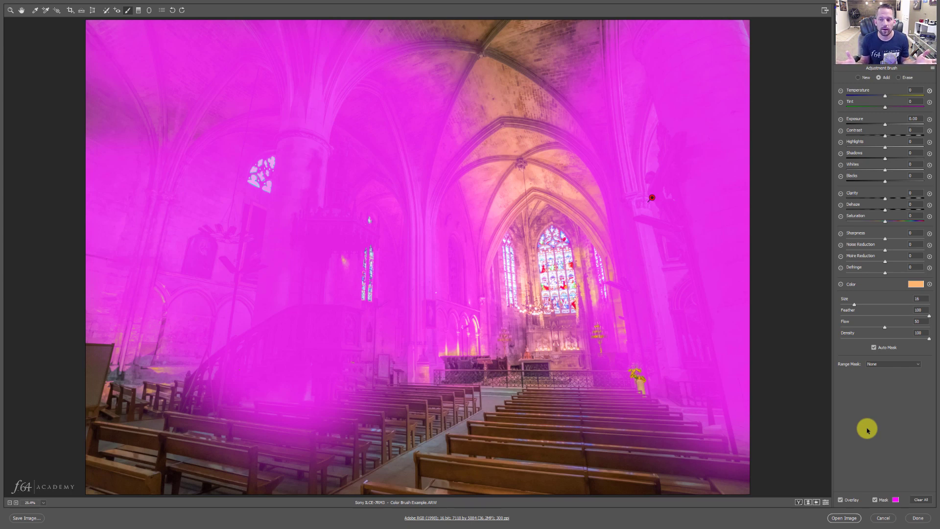
Set Range Mask to Color and sample the stone pillar at two points, Color Range 50.
click(892, 364)
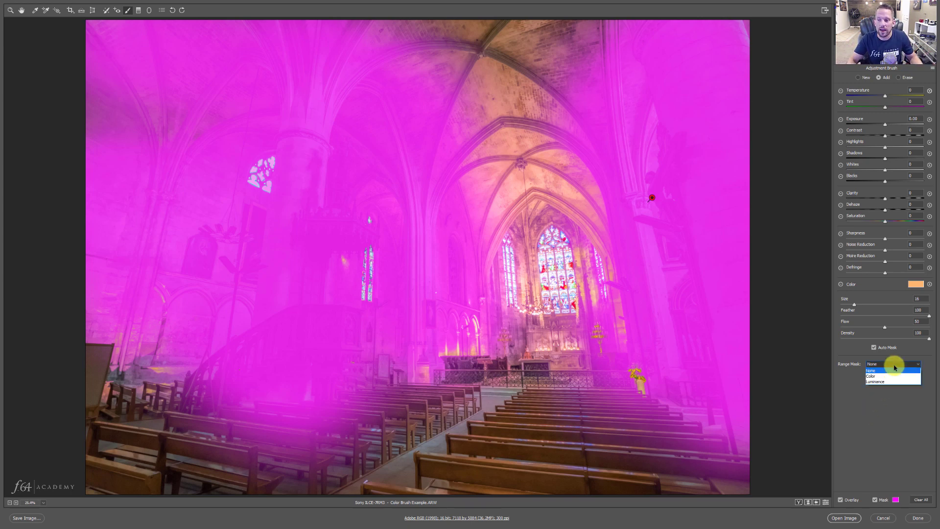
click(892, 376)
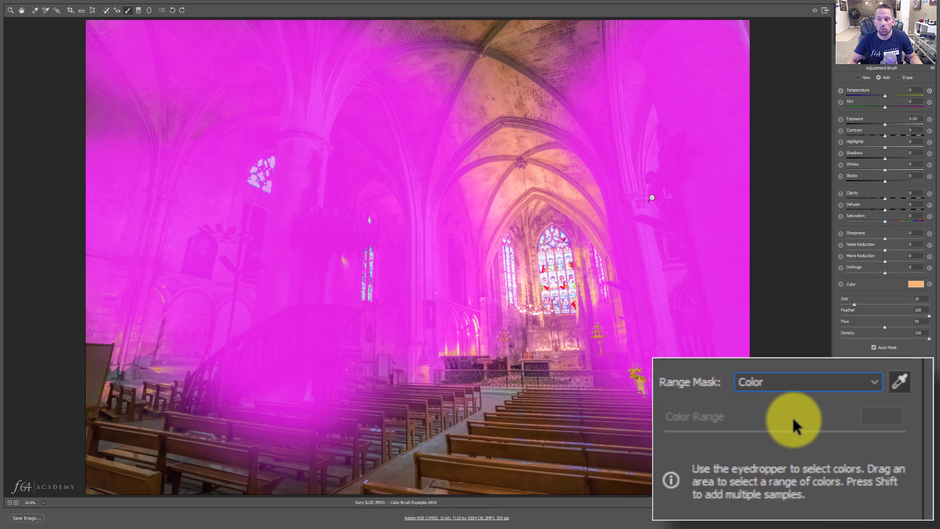
click(897, 381)
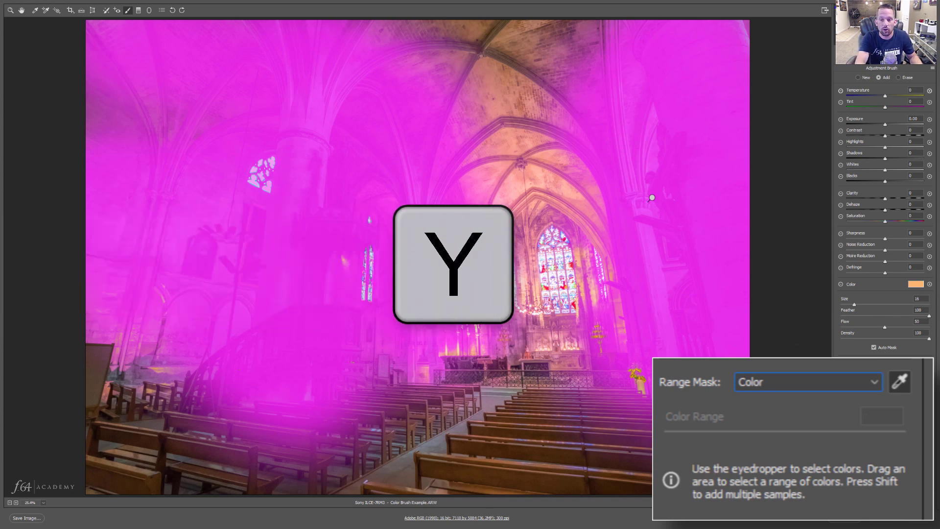
key(y)
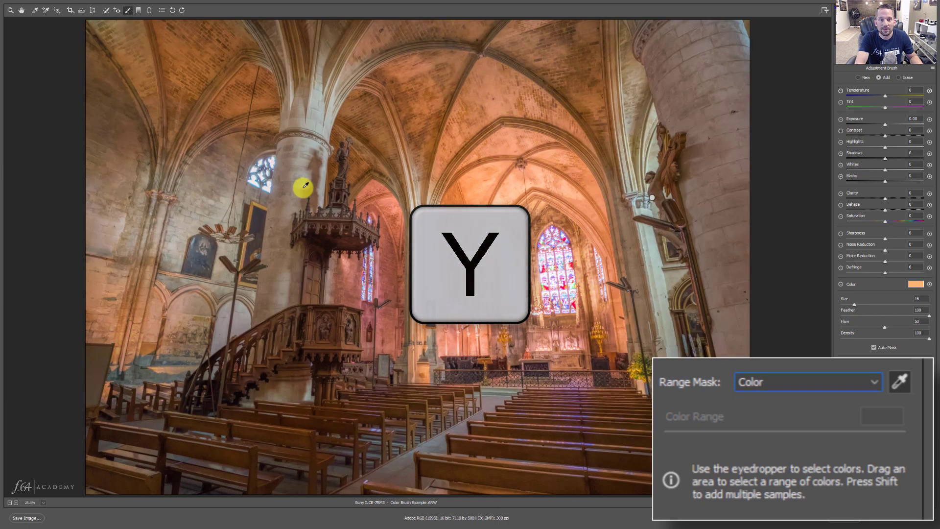
click(314, 141)
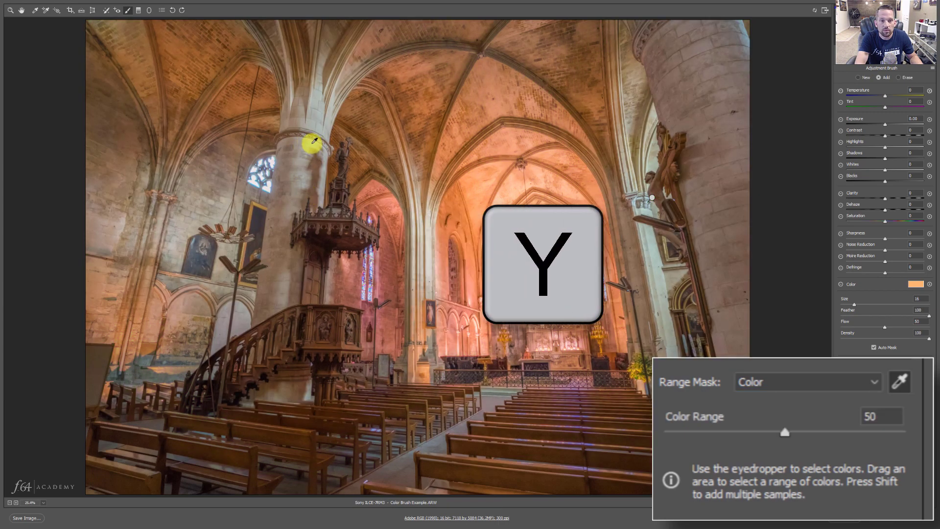
shift+click(300, 272)
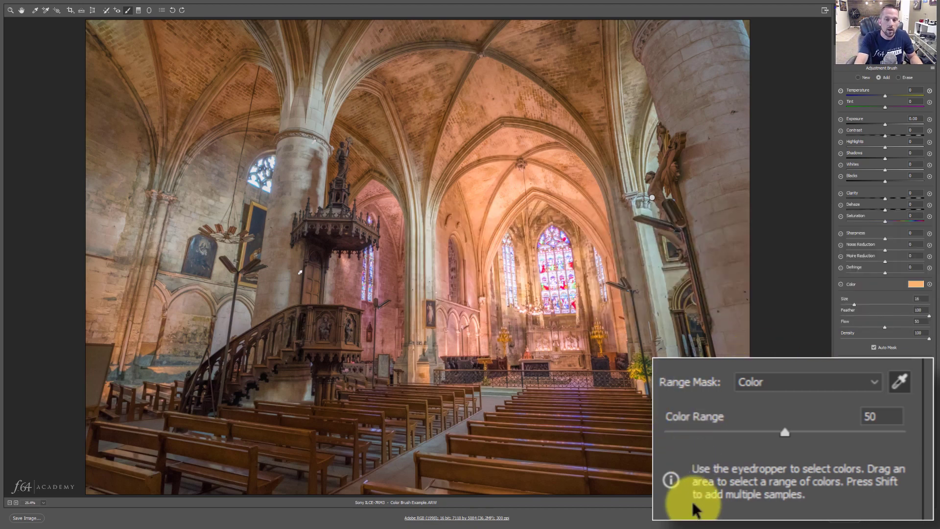
With the mask overlay shown, sweep Color Range from 7 to 100, then settle near 66.
key(y)
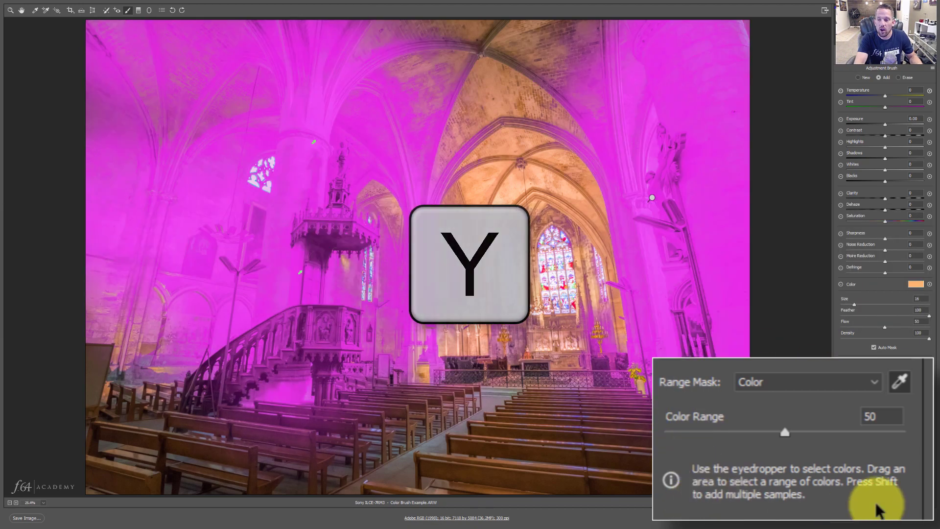
drag(772, 434, 681, 432)
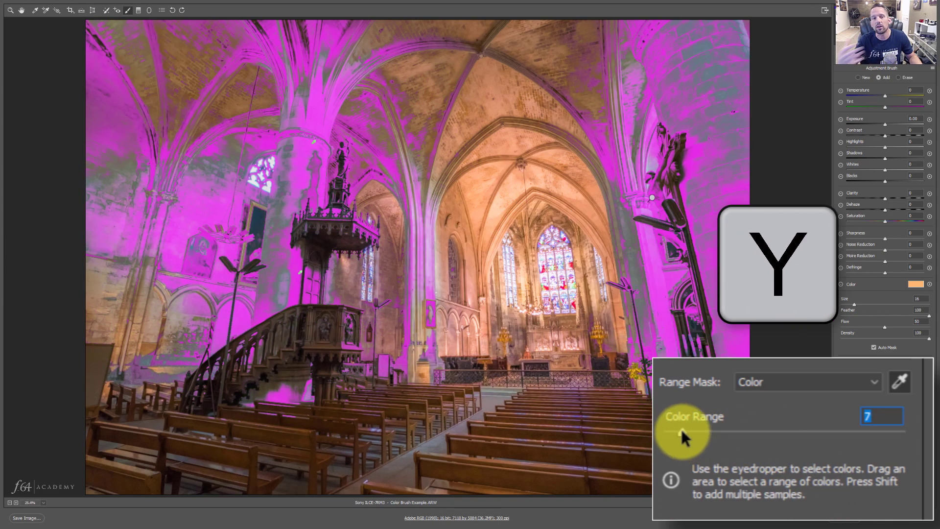
drag(681, 427, 934, 426)
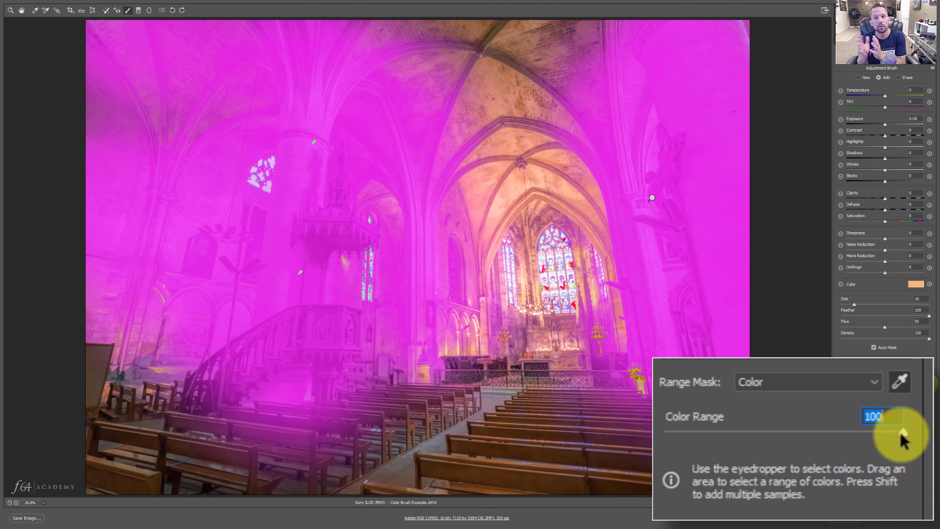
drag(900, 431, 835, 422)
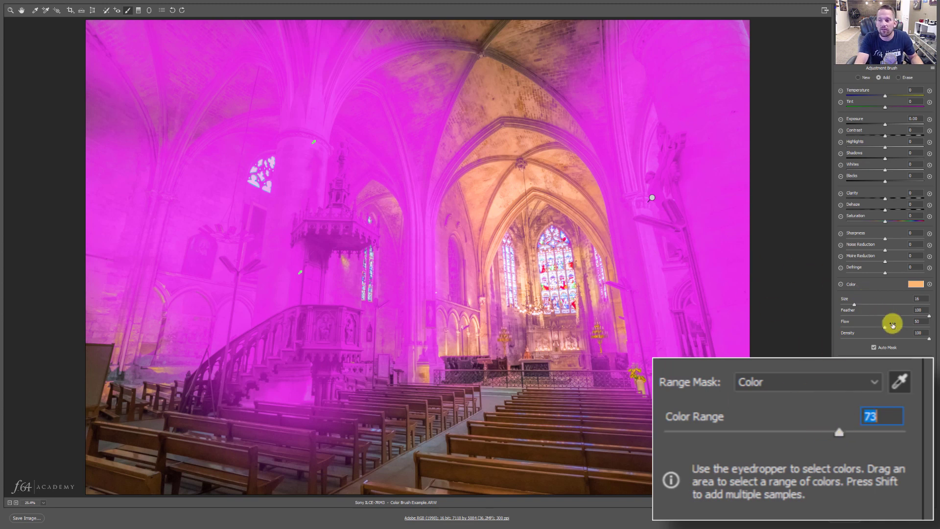
drag(806, 430, 782, 431)
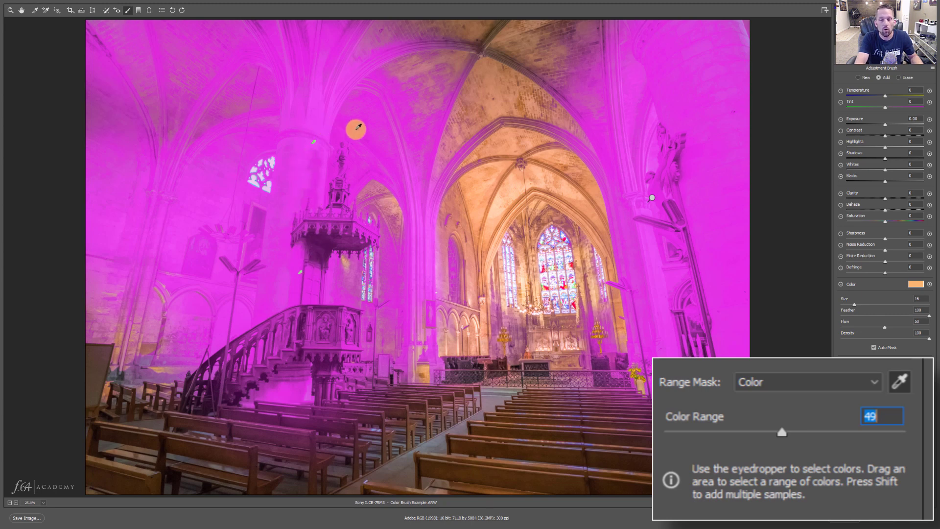
key(y)
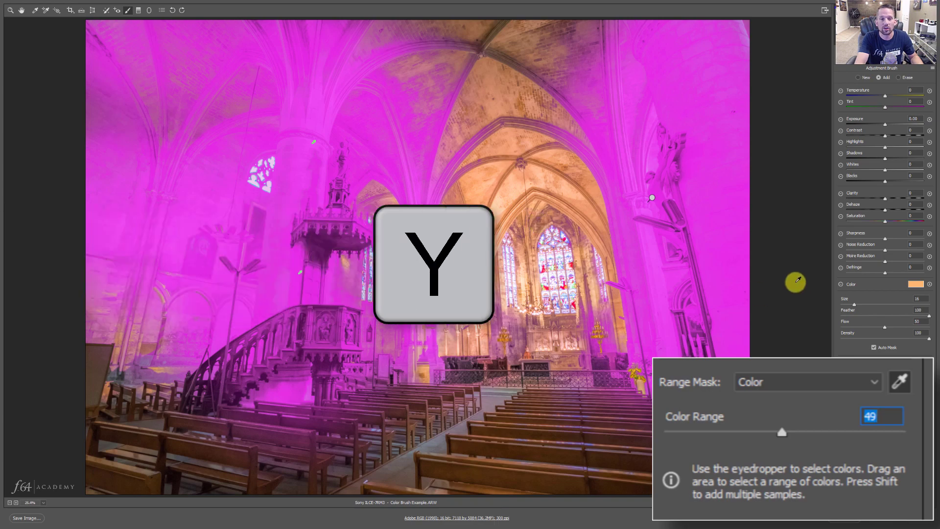
drag(781, 427, 822, 425)
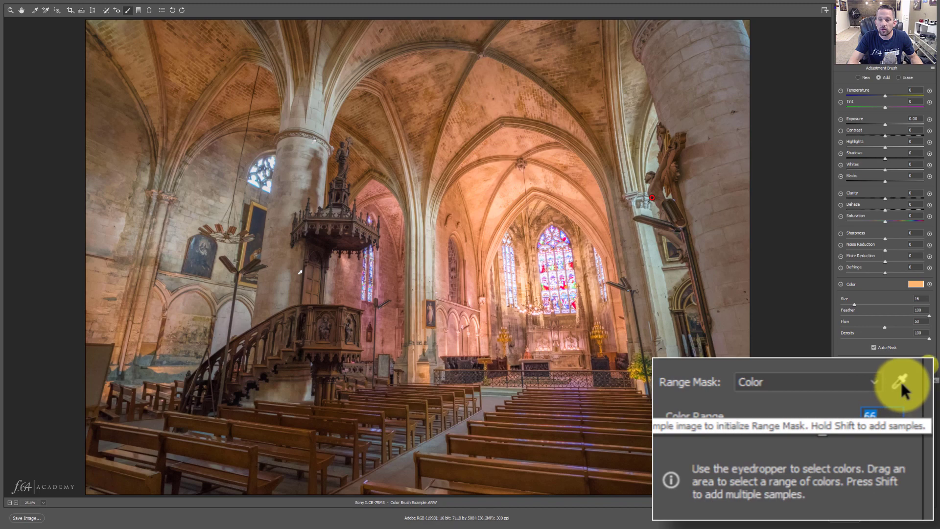
Resample the range mask from a photo region, then preview brush colour orange near Hue 24.
click(928, 364)
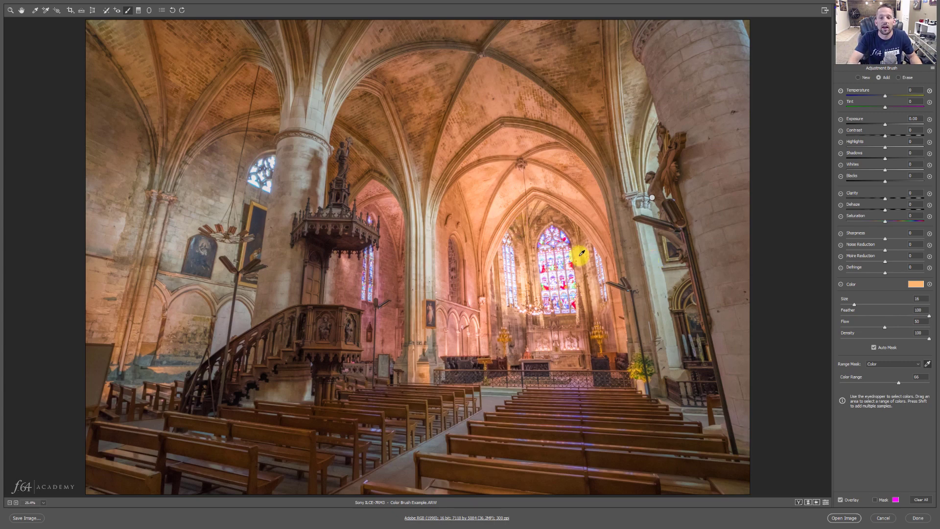
drag(296, 128, 317, 146)
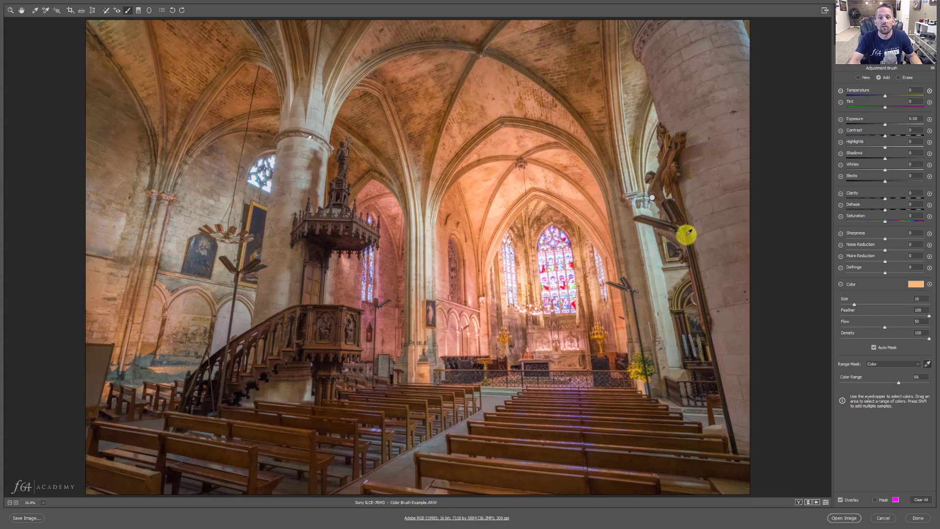
click(916, 284)
drag(458, 152, 571, 176)
mouse_move(506, 193)
mouse_down()
mouse_move(542, 201)
mouse_move(512, 193)
mouse_up()
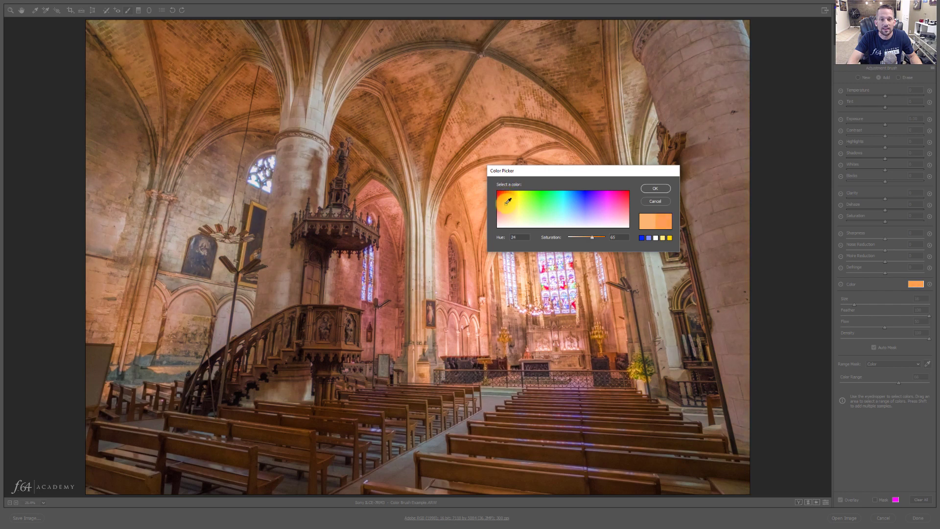
Accept the peach-orange brush colour and raise the brushed area's Highlights to +18.
click(655, 188)
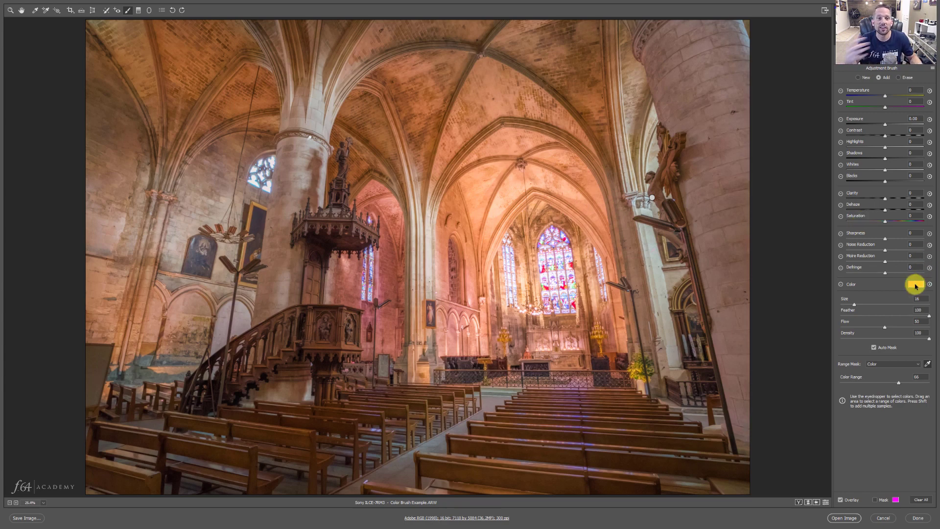
mouse_move(886, 149)
mouse_down()
mouse_move(869, 147)
mouse_move(903, 148)
mouse_move(879, 147)
mouse_move(898, 147)
mouse_move(871, 159)
mouse_up()
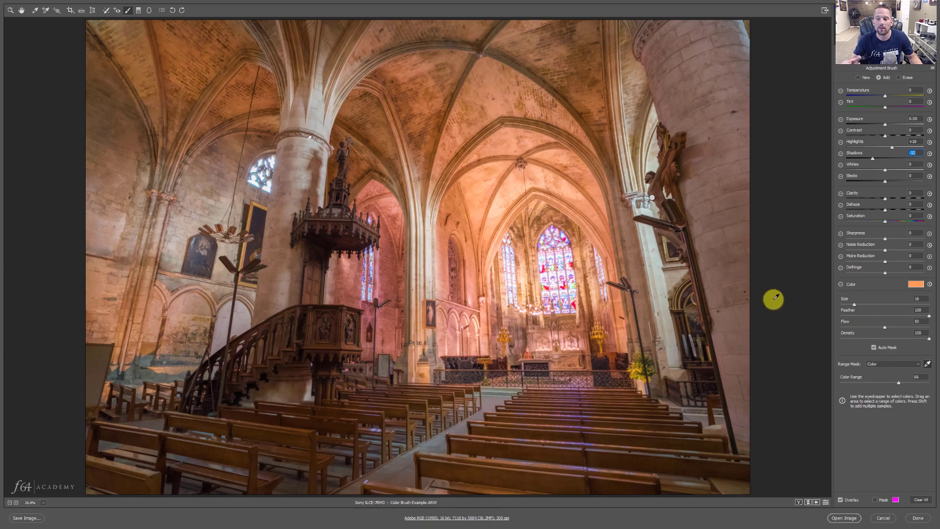
click(826, 502)
click(826, 502)
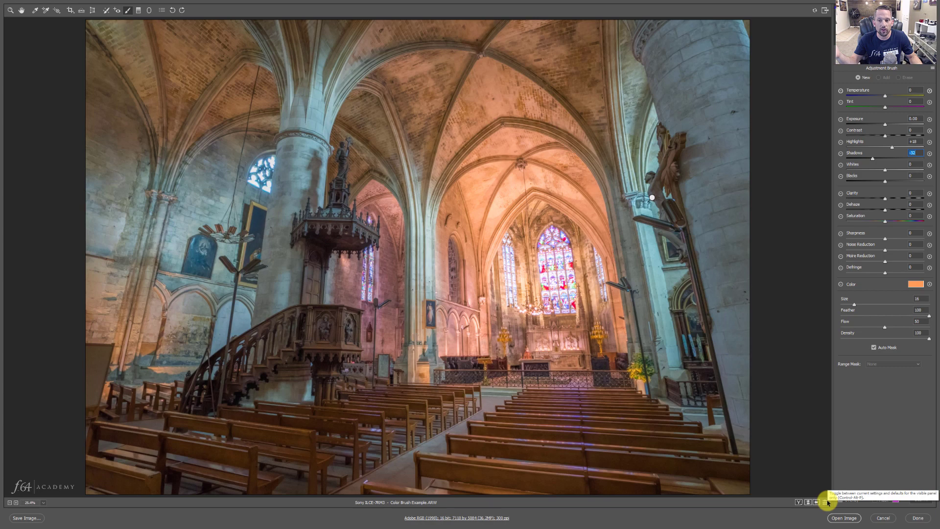